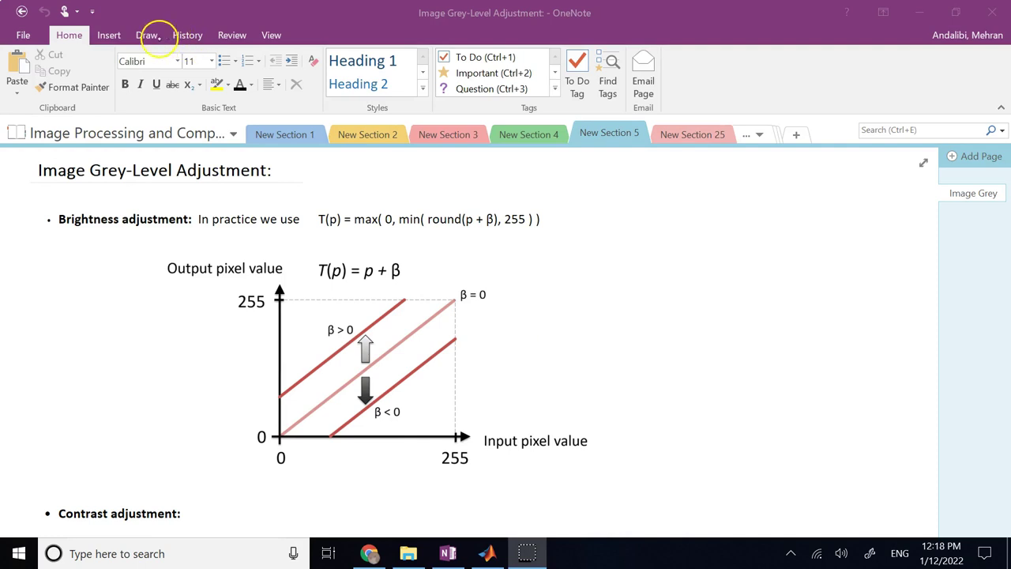
Step: Select the thin blue pen from the Draw tools for inking
left_click(146, 35)
left_click(197, 85)
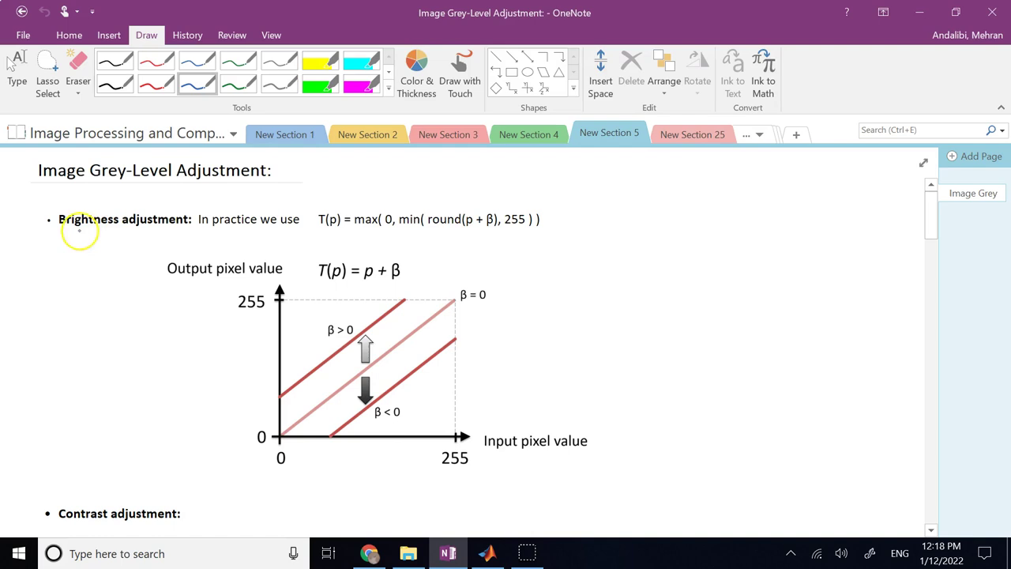
Step: Underline 'Brightness', 'Input pixel value', 'Output pixel value' and the T(p) = p + β terms in blue
left_click_drag(60, 227, 117, 226)
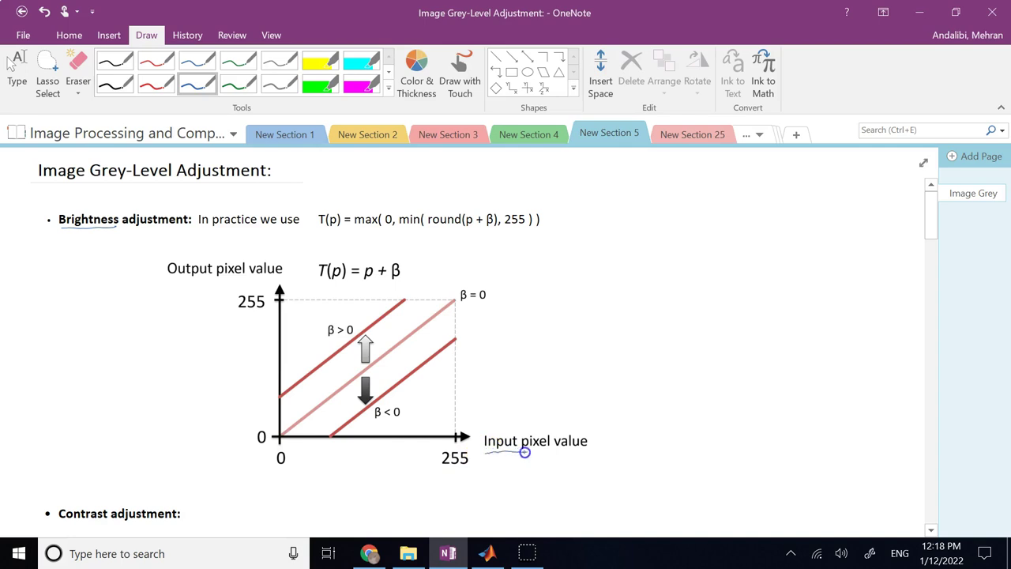
left_click_drag(565, 451, 588, 449)
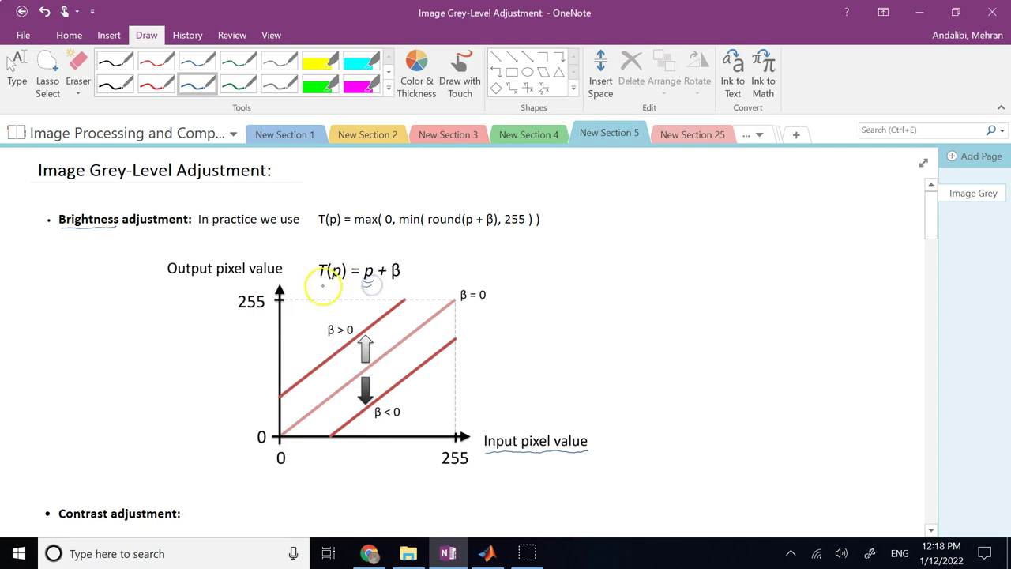
left_click_drag(266, 279, 276, 278)
mouse_move(199, 280)
left_mouse_down()
mouse_move(171, 277)
mouse_move(280, 281)
mouse_move(201, 284)
left_mouse_up()
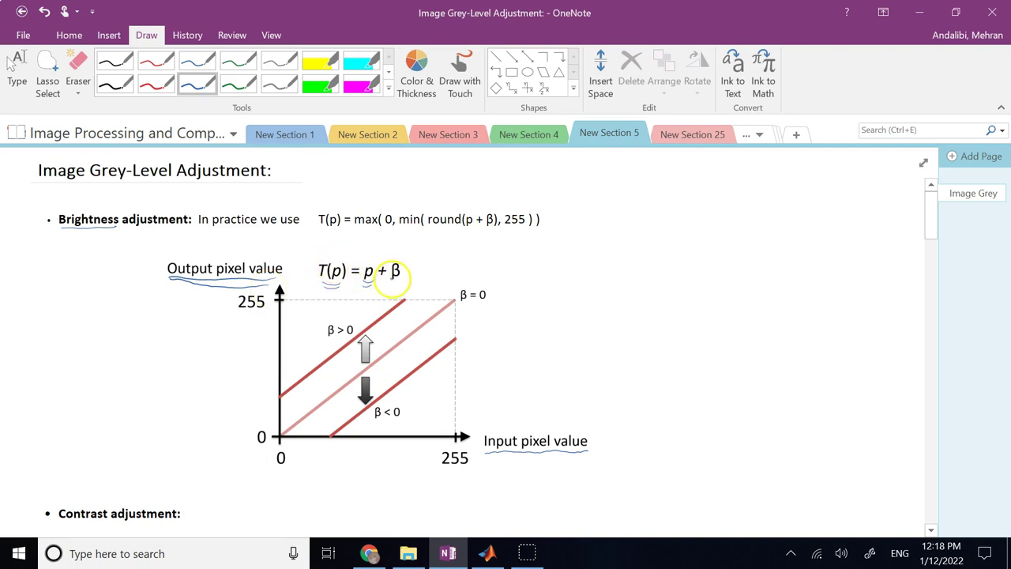
left_click_drag(392, 280, 400, 278)
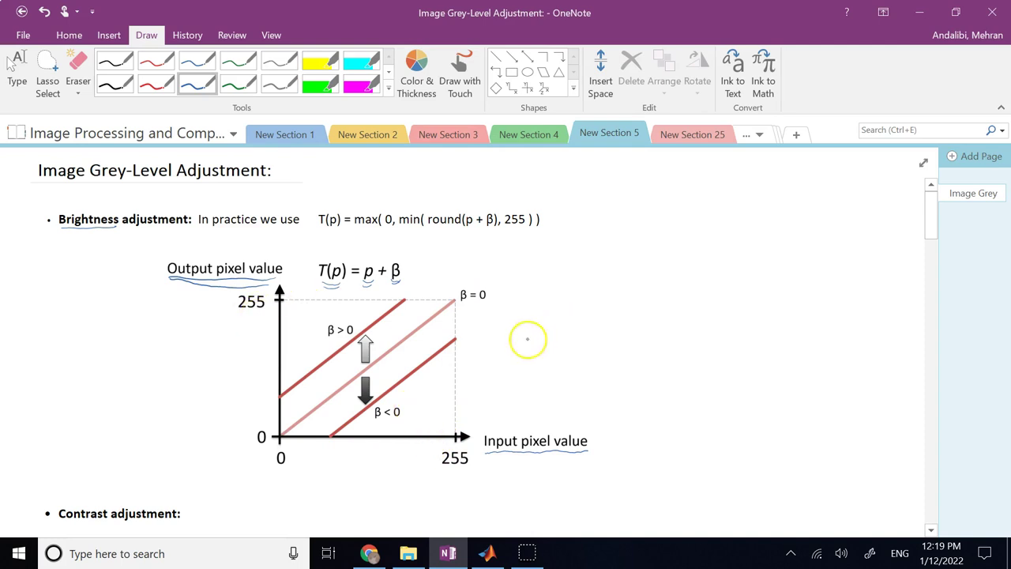
Step: Handwrite 'Uint8' beside the graph and mark the 255 and 0 axis labels
mouse_move(112, 345)
left_mouse_down()
mouse_move(114, 368)
mouse_move(123, 341)
mouse_move(124, 366)
mouse_move(136, 366)
mouse_move(137, 333)
mouse_move(136, 368)
left_mouse_up()
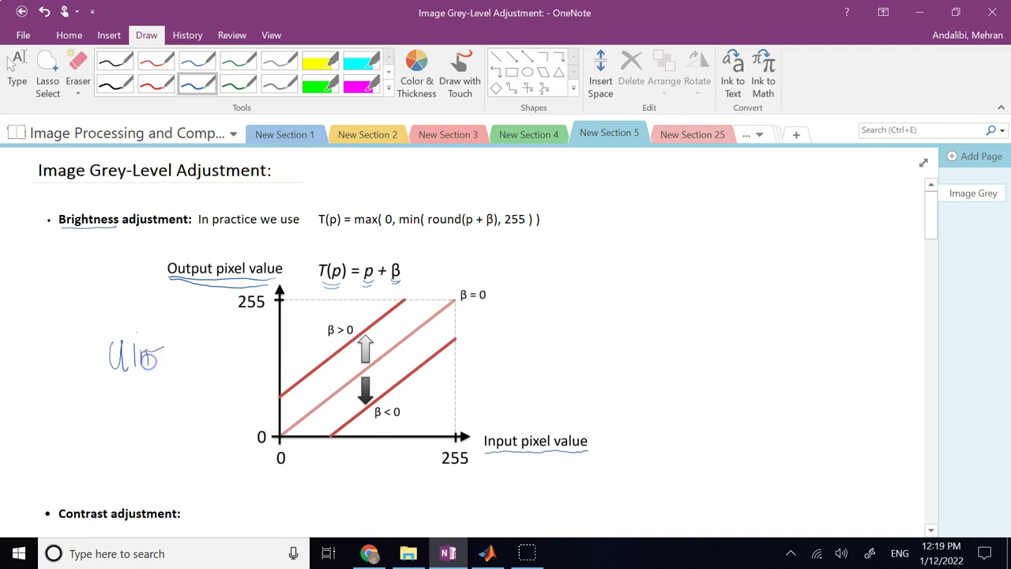
left_click_drag(181, 339, 180, 338)
left_click(139, 328)
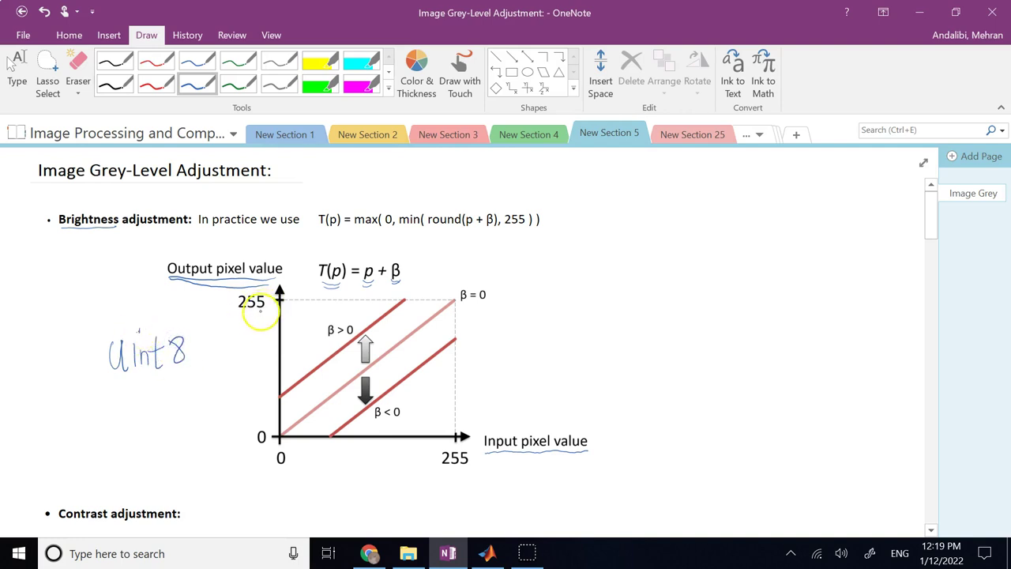
left_click_drag(236, 311, 270, 314)
left_click_drag(250, 441, 271, 441)
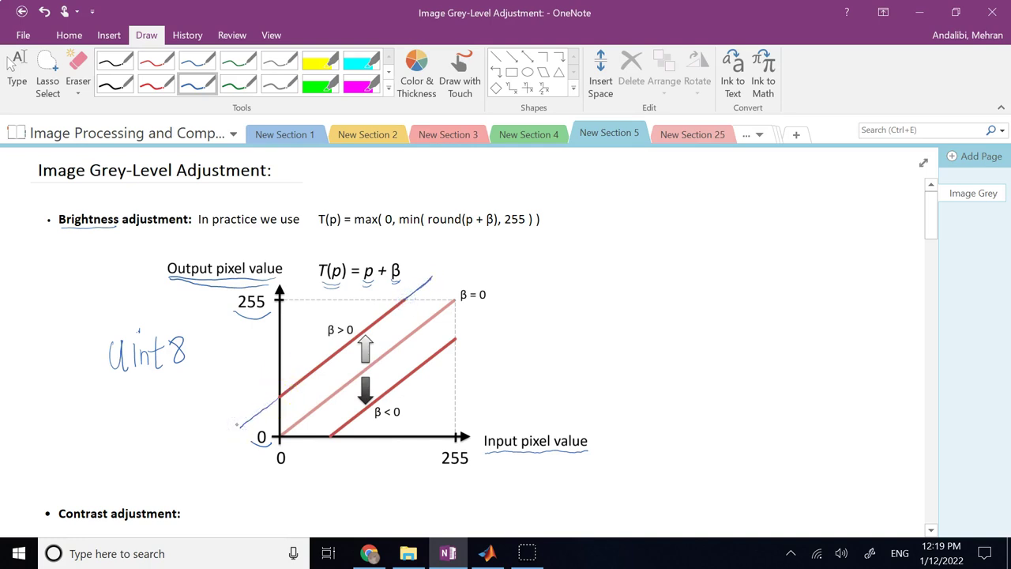
Step: Circle both clipped ends of the β > 0 line in green ink
left_click(238, 80)
left_click_drag(249, 434, 231, 421)
left_click_drag(406, 298, 426, 294)
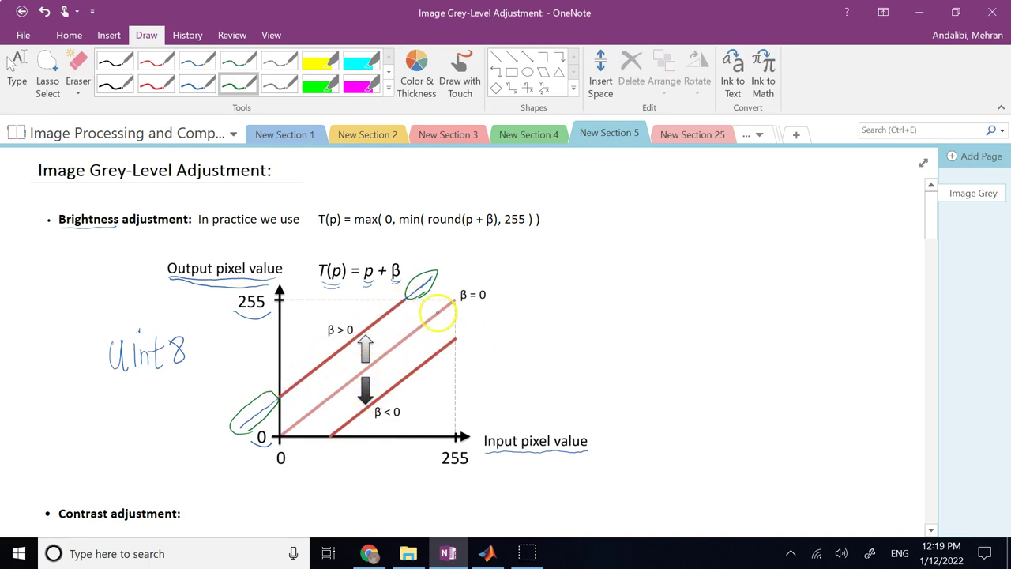
Step: Extend the β < 0 line past the graph's edge in blue ink
left_click(162, 84)
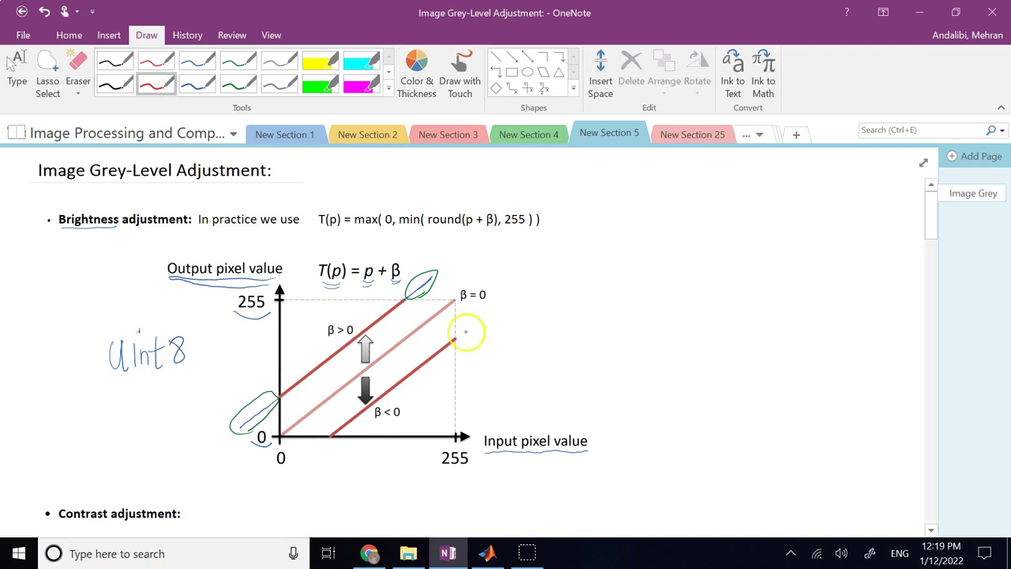
left_click(196, 84)
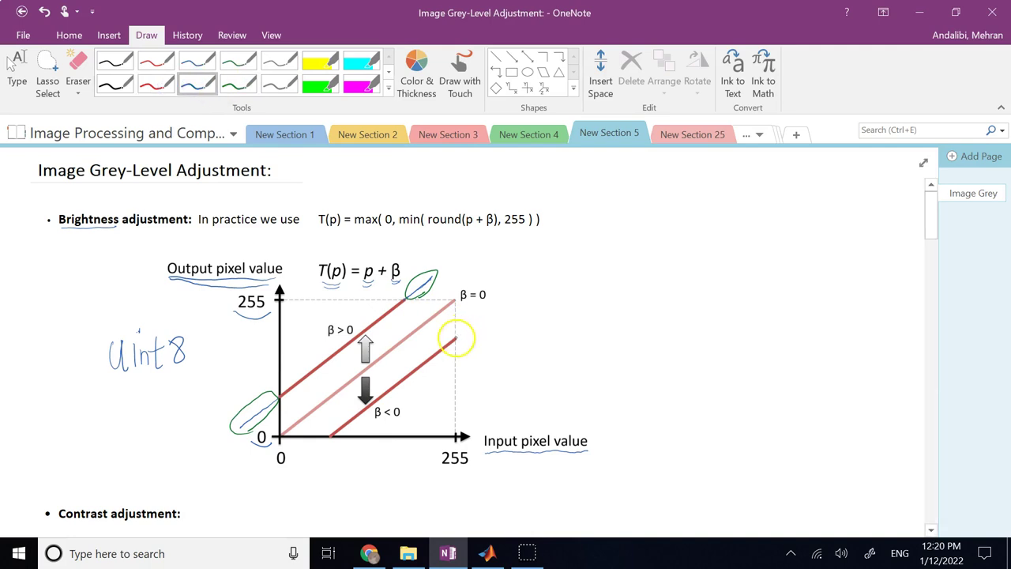
left_click_drag(489, 316, 490, 314)
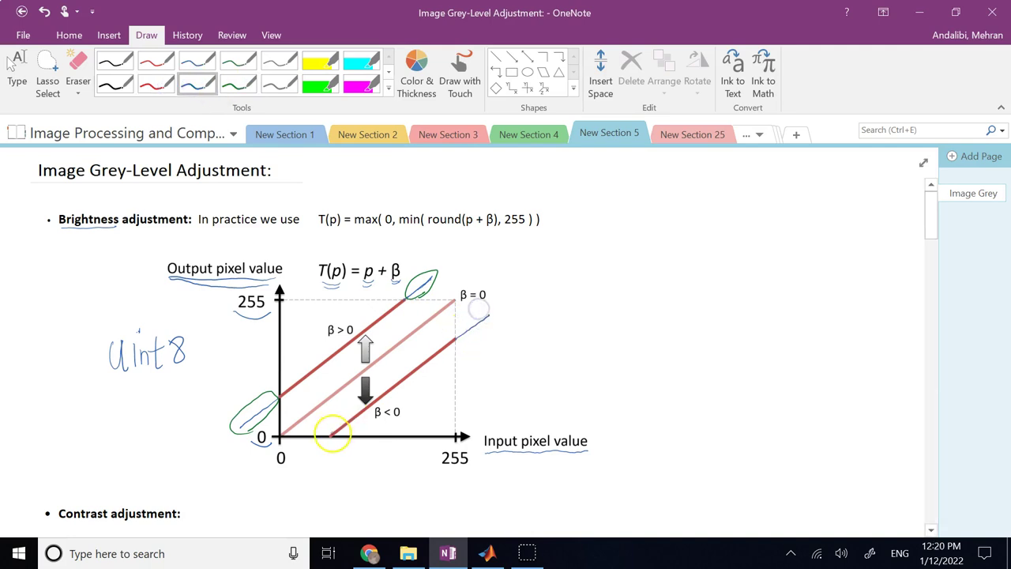
Step: In green, circle the β < 0 line's ends and write 'brighter' and 'darker' beside the lines
left_click(239, 83)
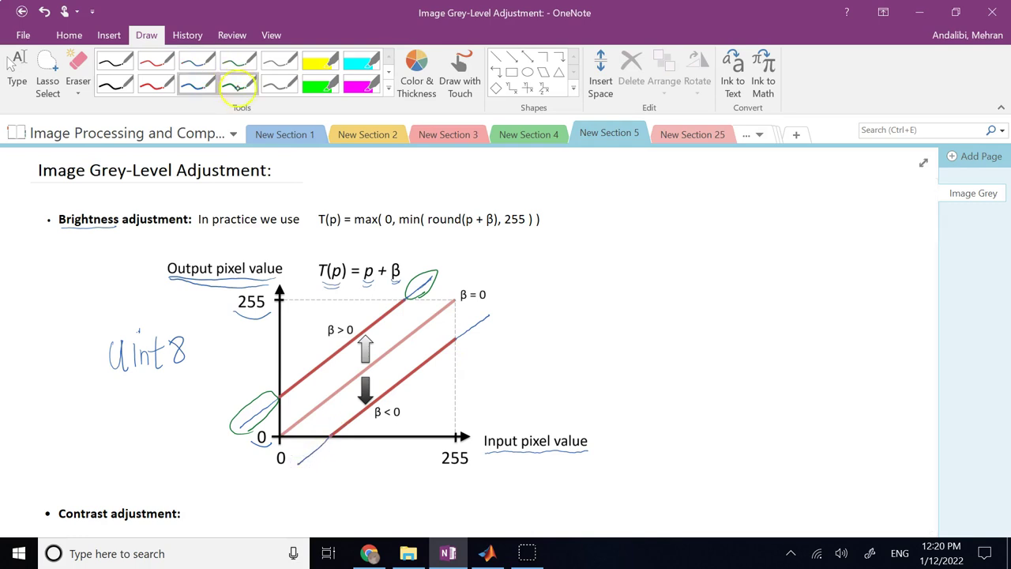
mouse_move(324, 437)
left_mouse_down()
mouse_move(301, 463)
mouse_move(313, 437)
mouse_move(327, 434)
left_mouse_up()
left_click_drag(474, 318, 485, 334)
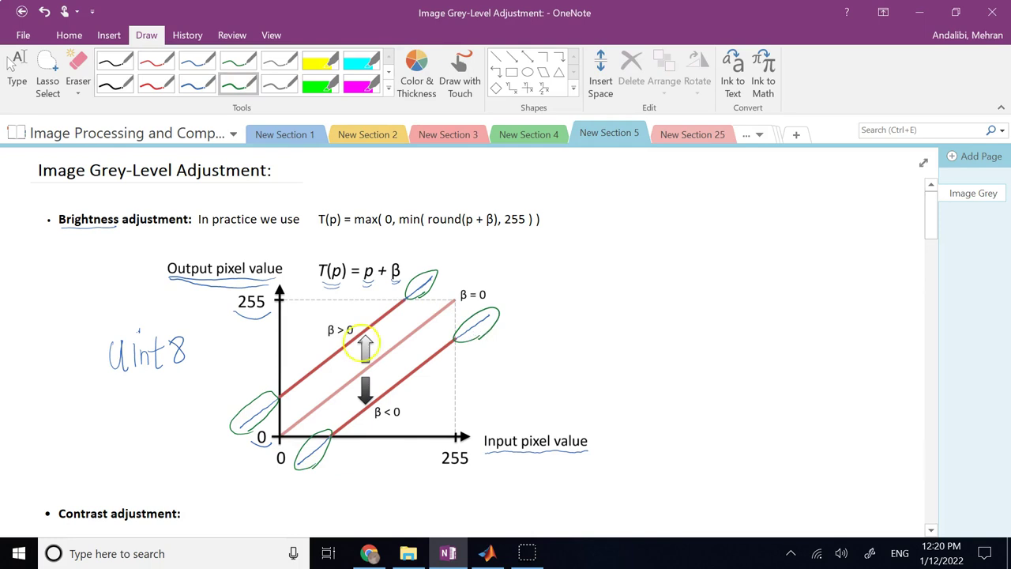
mouse_move(312, 307)
left_mouse_down()
mouse_move(345, 333)
mouse_move(362, 320)
left_mouse_up()
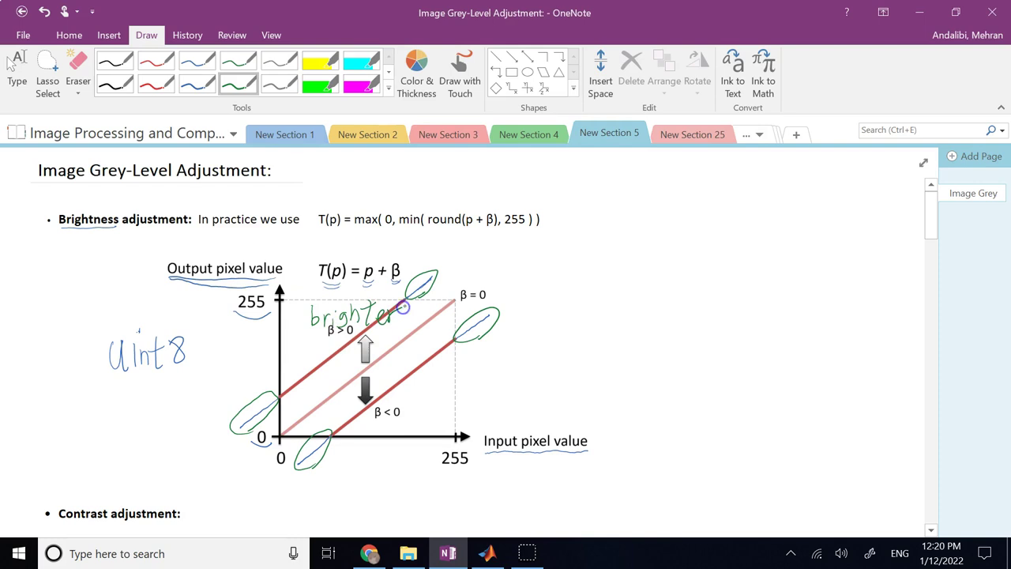
left_click_drag(391, 425, 393, 432)
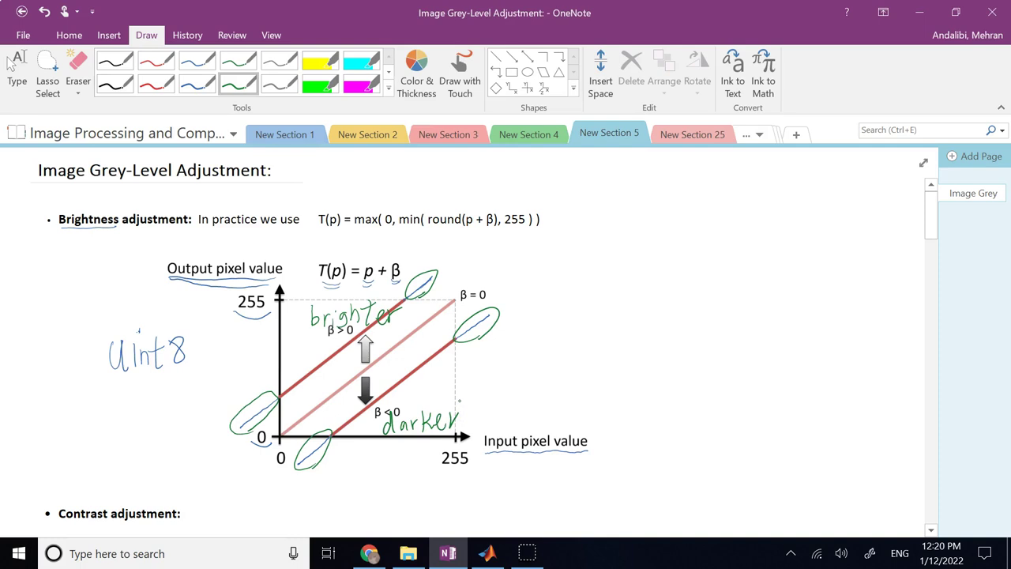
Step: Bring up the MATLAB editor and highlight the imread and rgb2gray calls on line 5
mouse_move(478, 557)
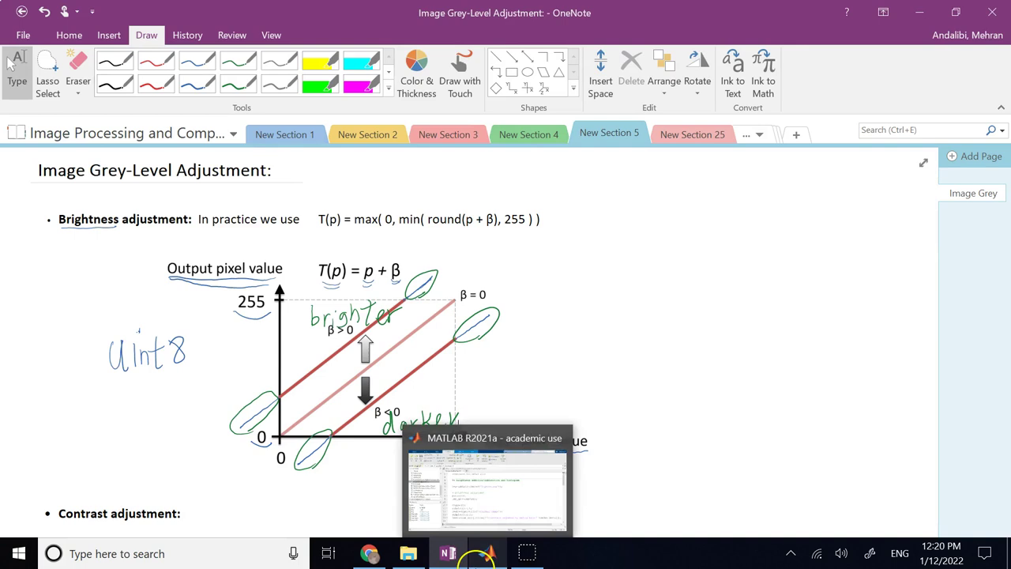
left_click(484, 481)
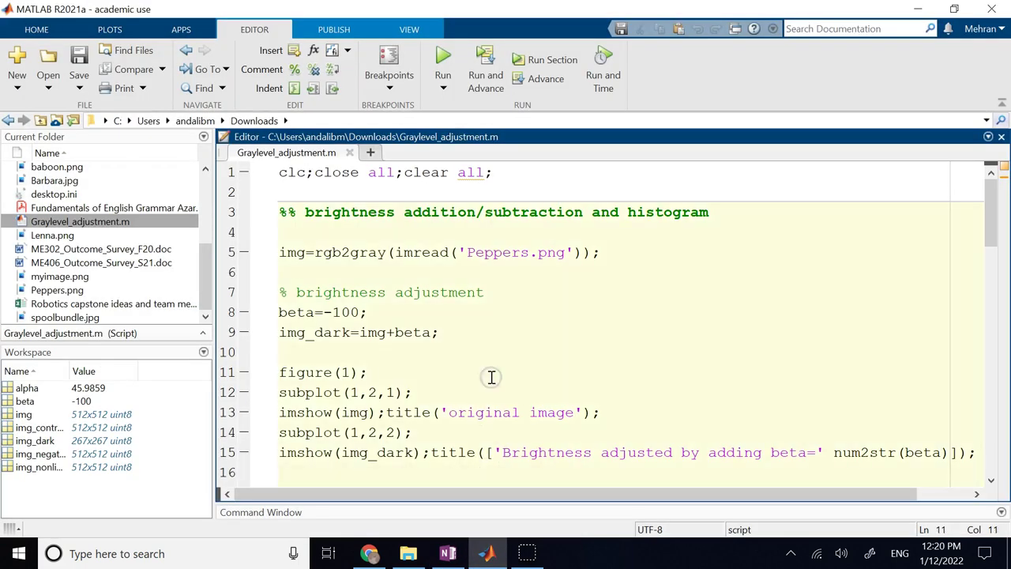
left_click(458, 252)
double_click(356, 253)
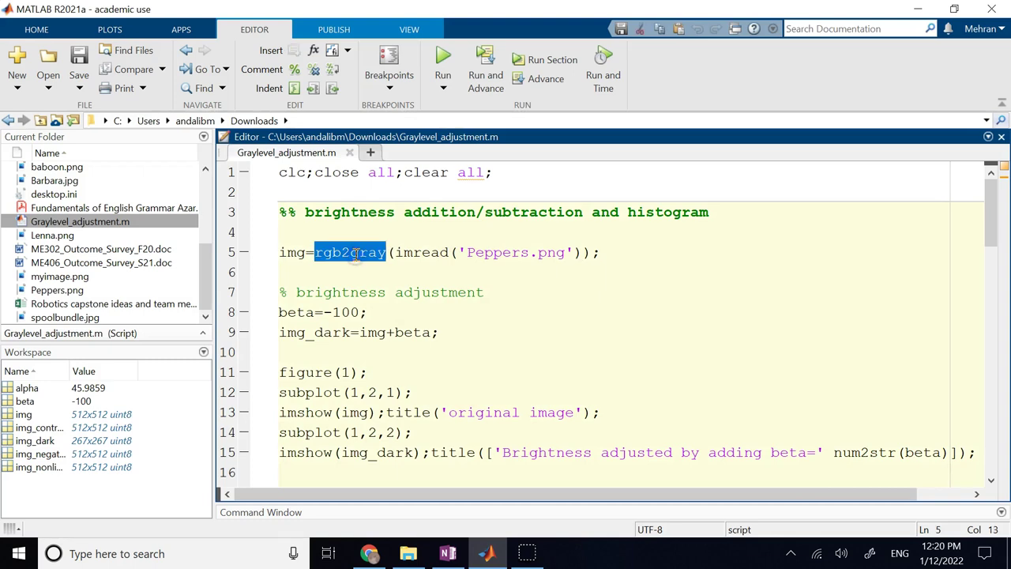
left_click(327, 251)
left_click(361, 251)
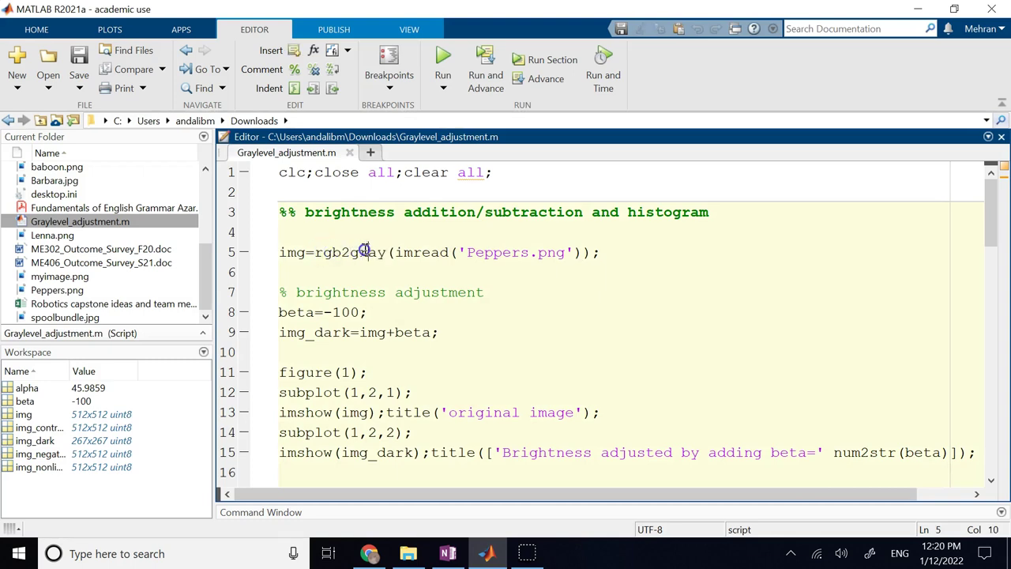
double_click(419, 252)
left_click(345, 252)
double_click(346, 253)
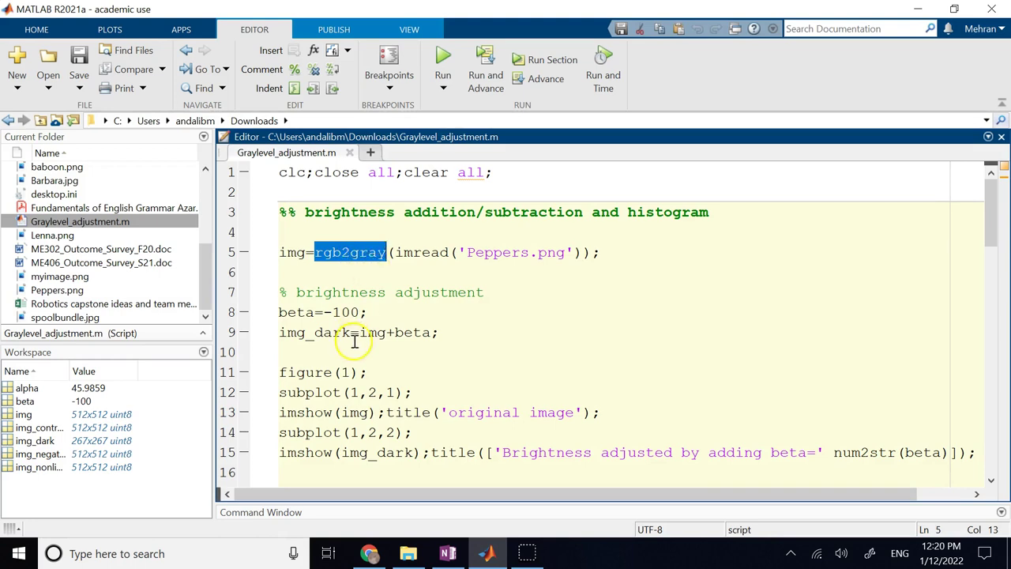
Step: Highlight the beta=-100 value on line 8 and the img_dark variable on line 9
left_click(354, 312)
double_click(361, 312)
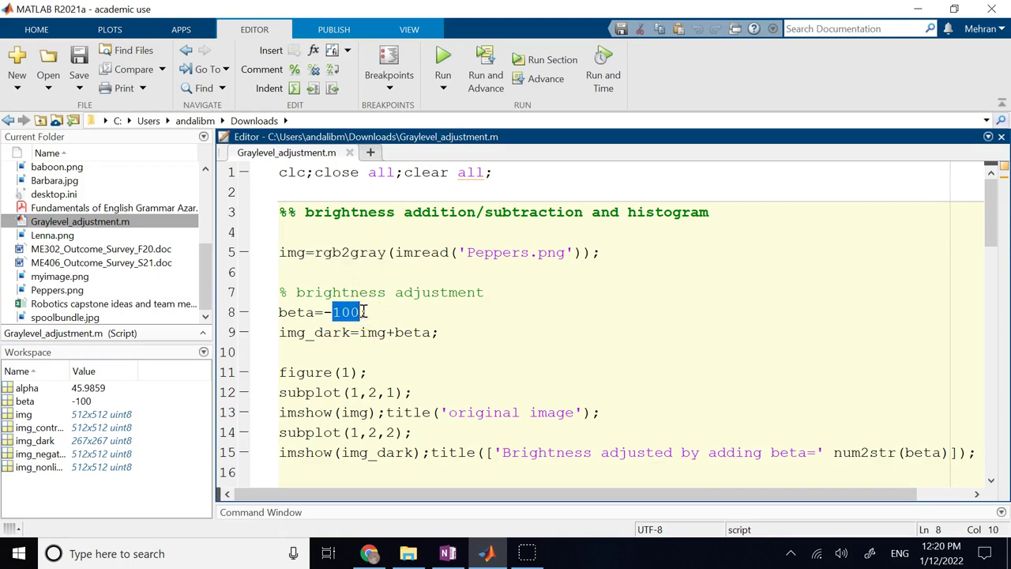
left_click(341, 312)
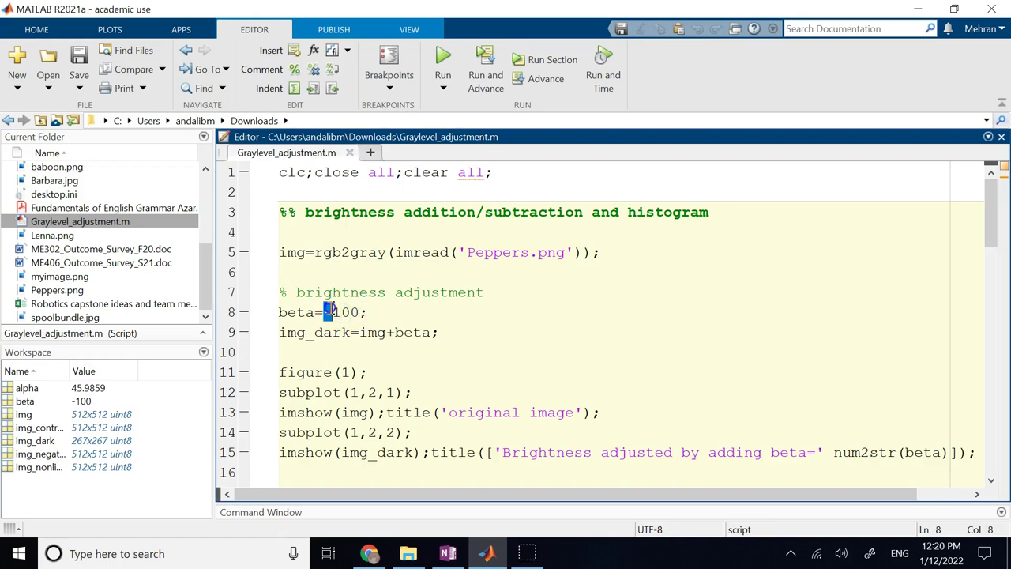
left_click(335, 330)
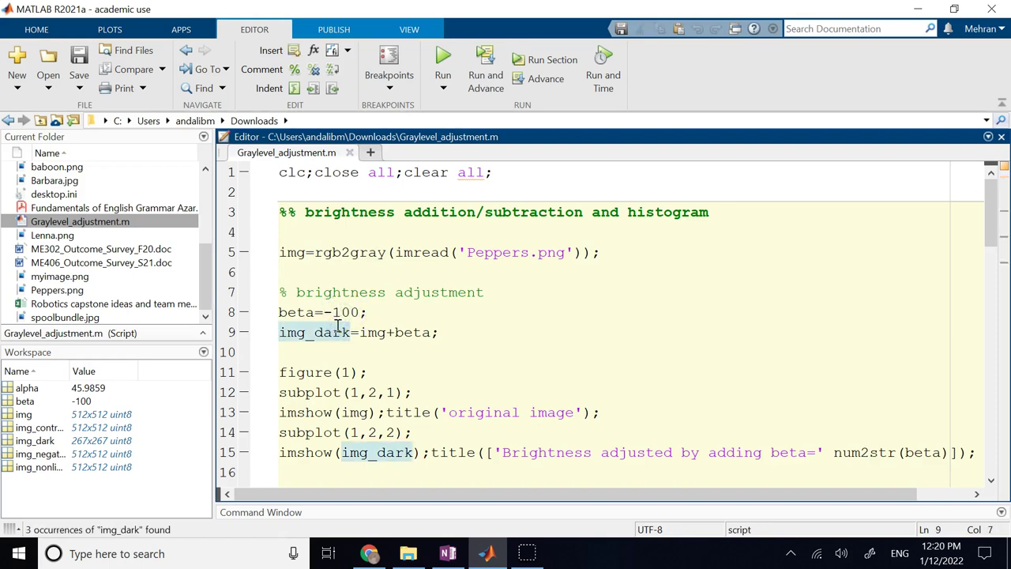
double_click(337, 330)
left_click(335, 332)
double_click(332, 331)
left_click(342, 308)
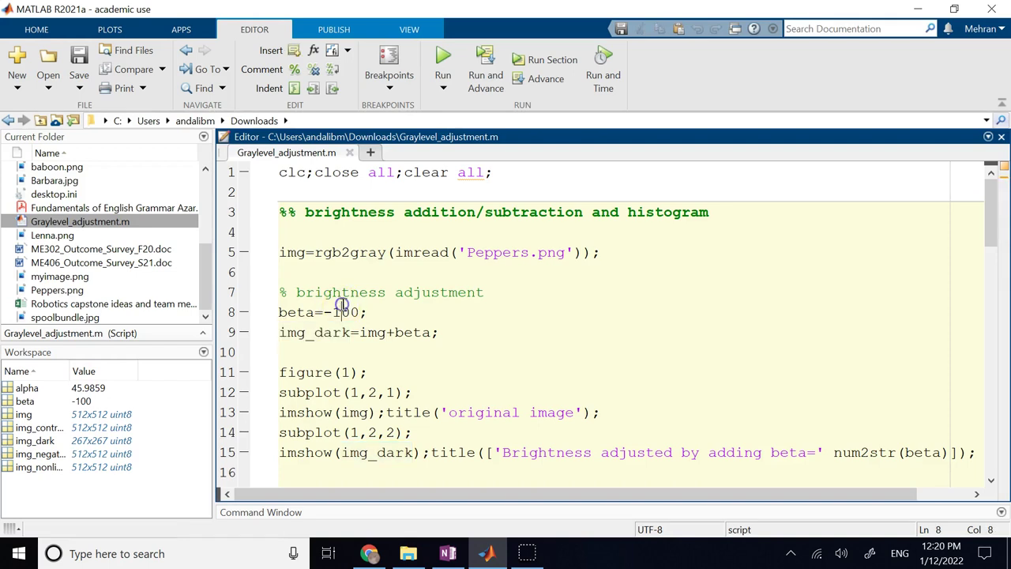
Step: Select lines 1 through 15 of Graylevel_adjustment.m, the first section
scroll(343, 309, "down", 2)
scroll(371, 359, "down", 1)
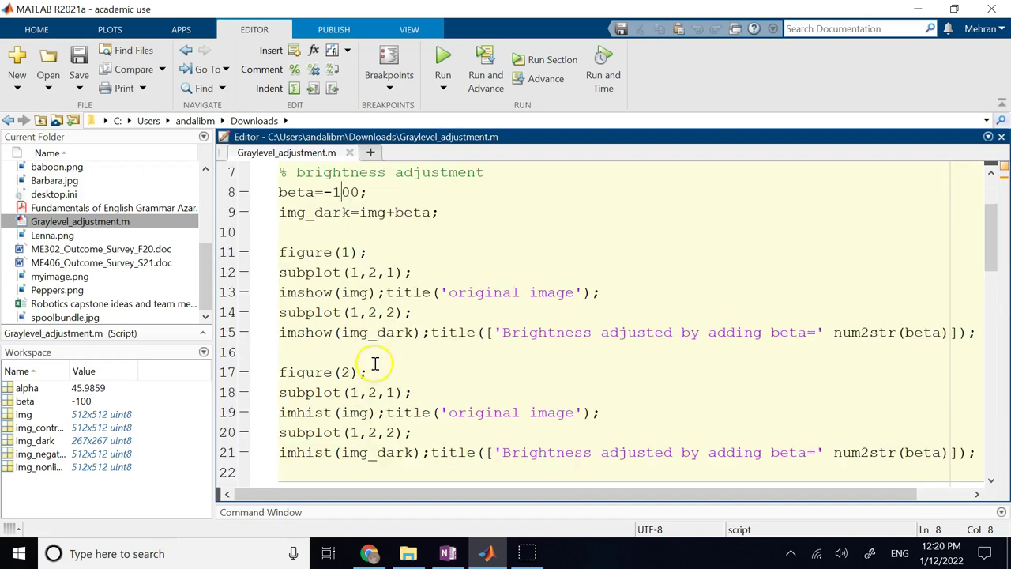
left_click(634, 356)
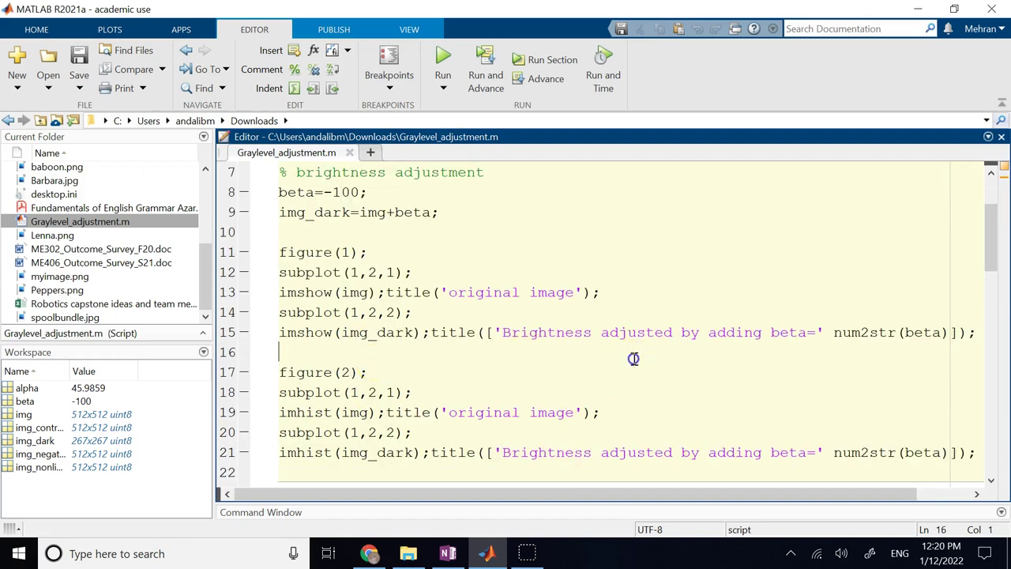
left_click_drag(966, 332, 280, 172)
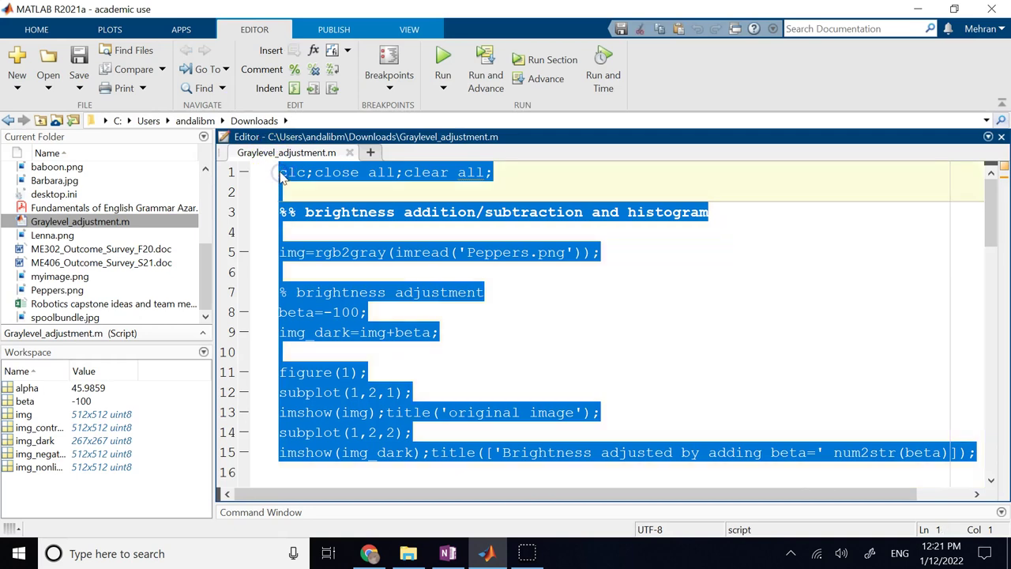
Step: Run lines 1–15 with F9, inspect the maximized beta=-100 darkened peppers figure, then close it
key("F9")
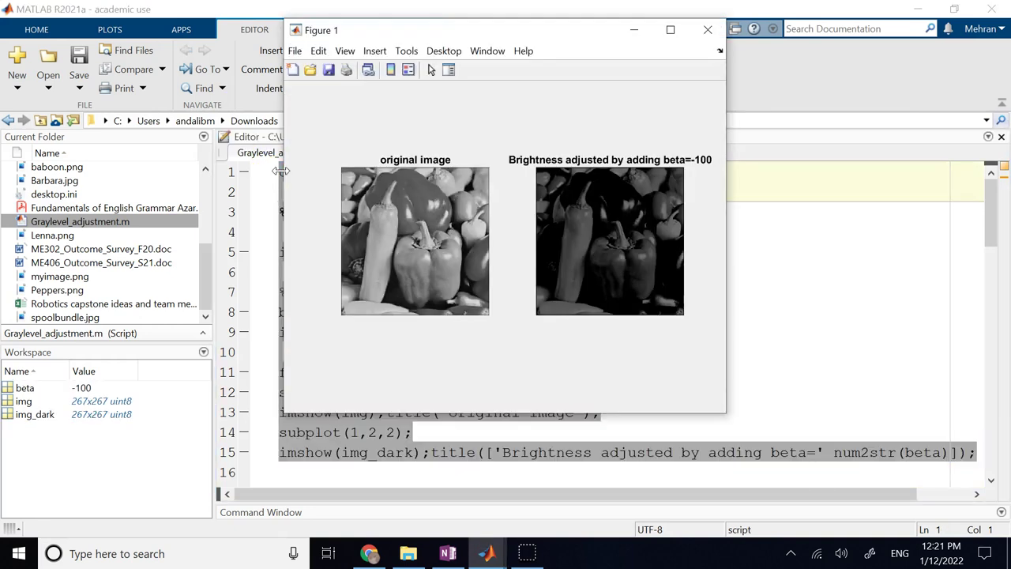
left_click(670, 30)
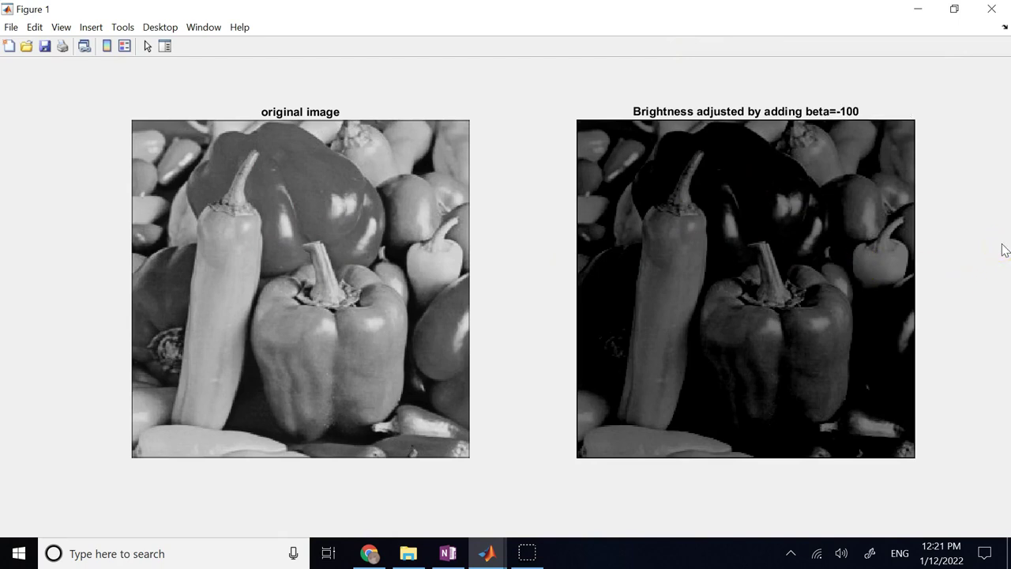
left_click(992, 9)
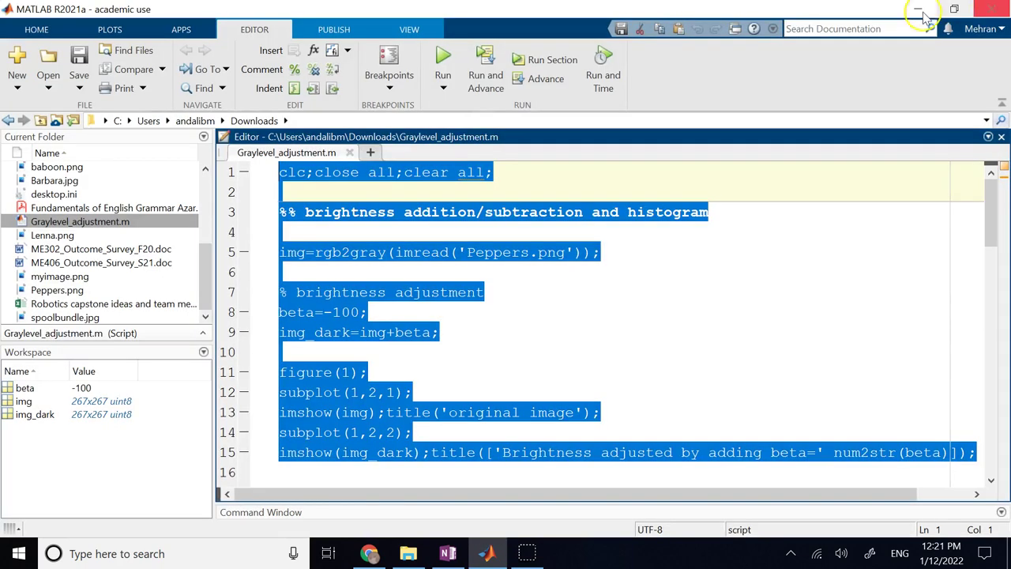
left_click(347, 254)
Step: Change line 8 to beta=+100, rerun lines 1–15 and maximize the brightened peppers figure
left_click(330, 311)
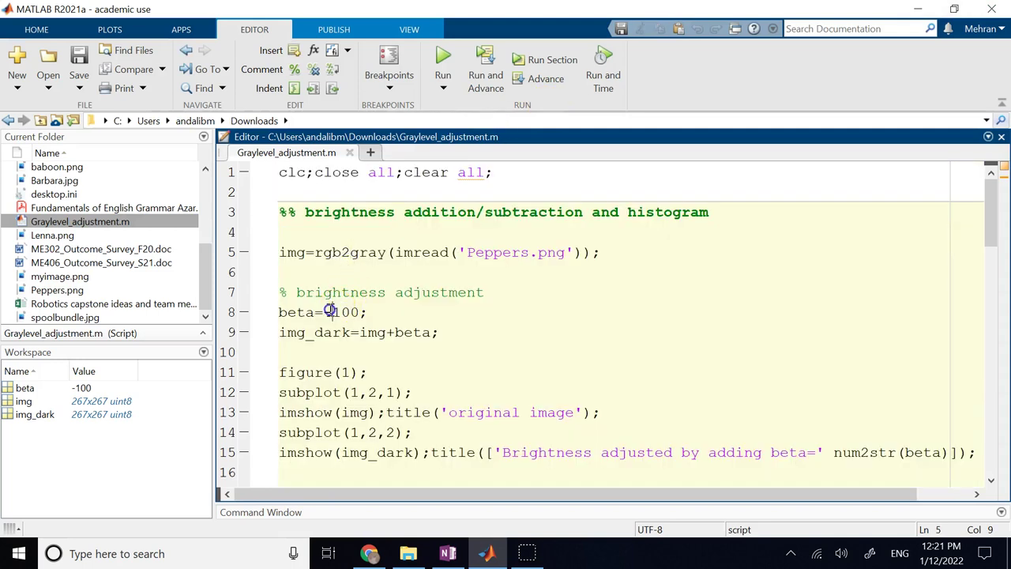
type("+")
left_click(357, 316)
left_click(494, 411)
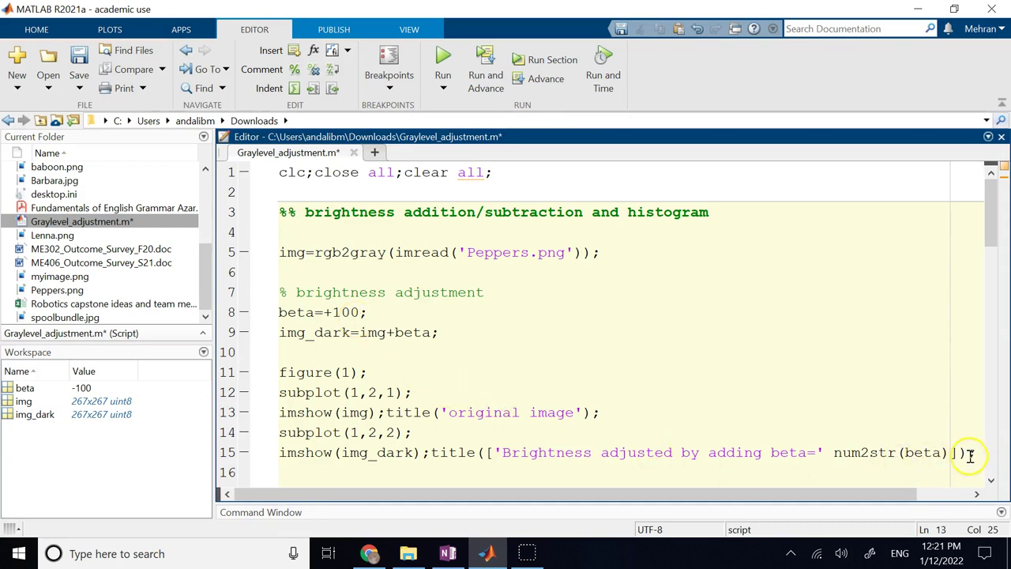
left_click_drag(975, 451, 269, 174)
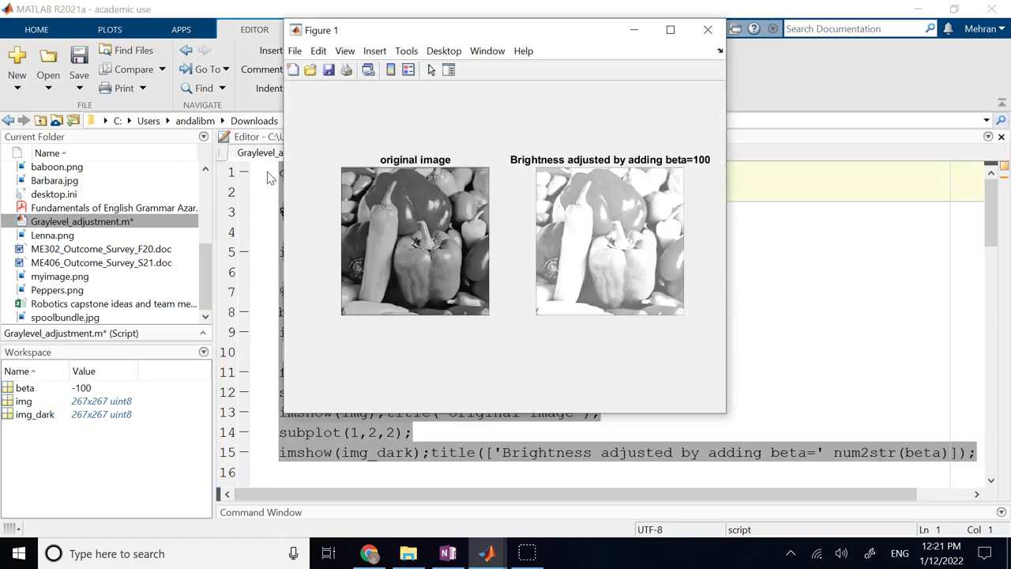
left_click(669, 30)
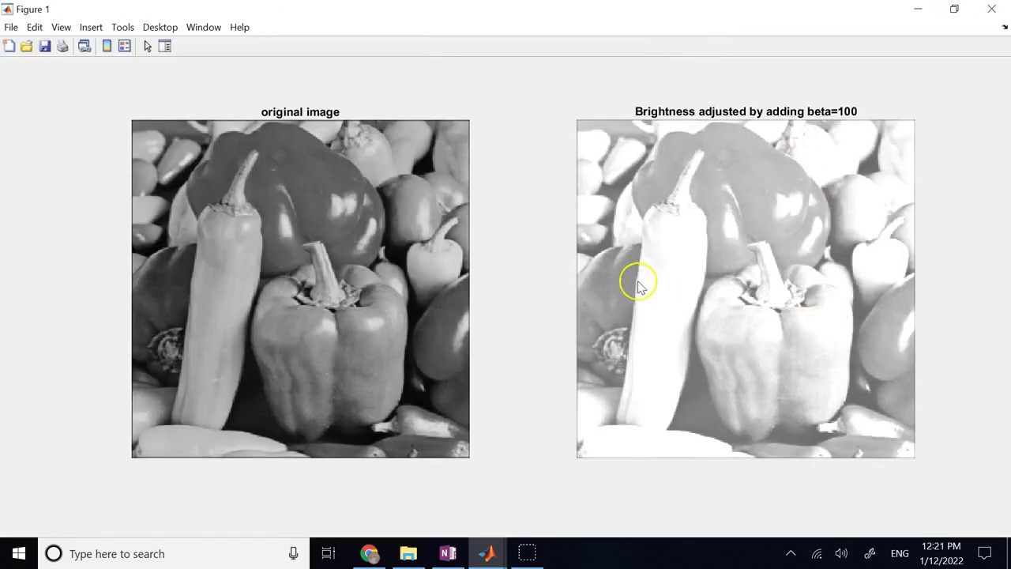